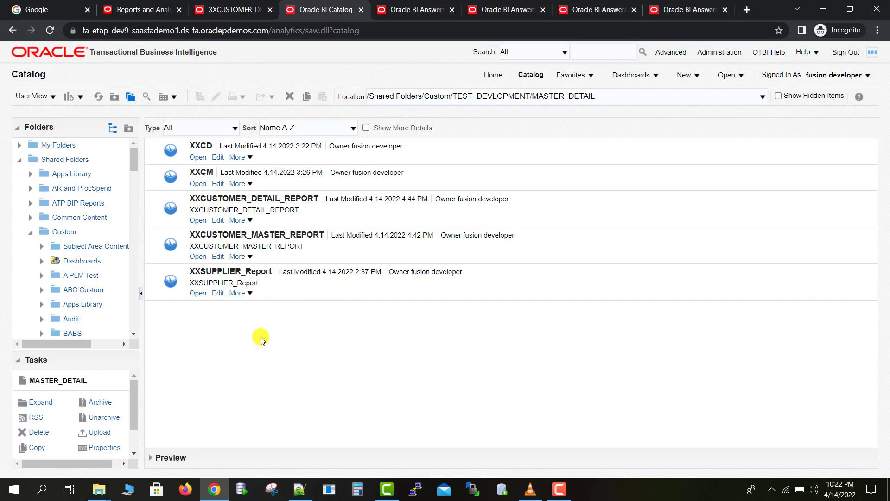
- Open XXCUSTOMER_MASTER_REPORT and drill from 4M Technologies into its Customer_Details report
click(198, 257)
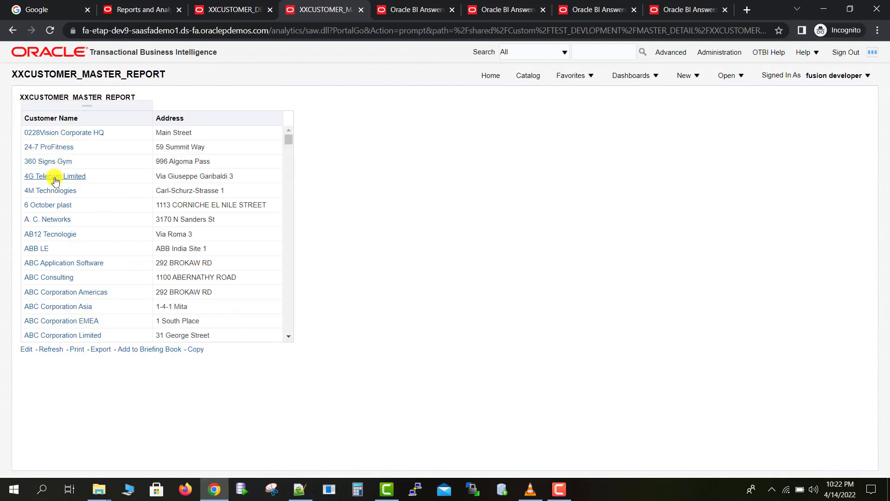
click(54, 192)
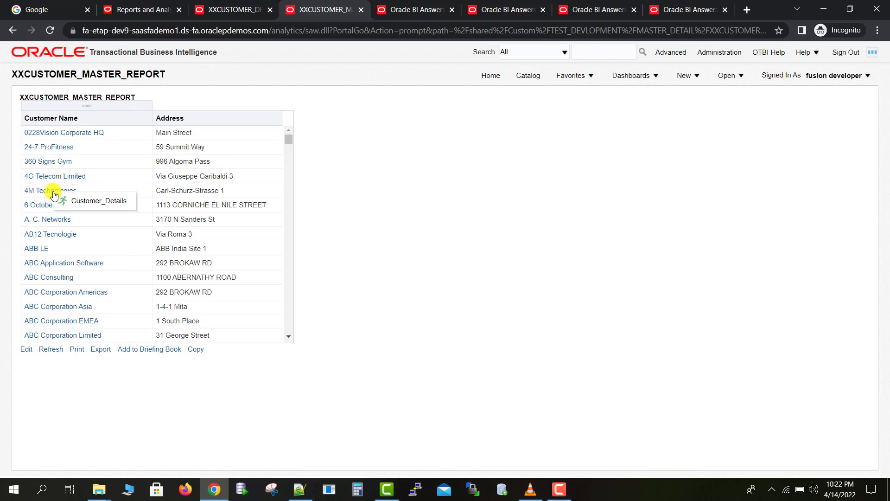
click(96, 204)
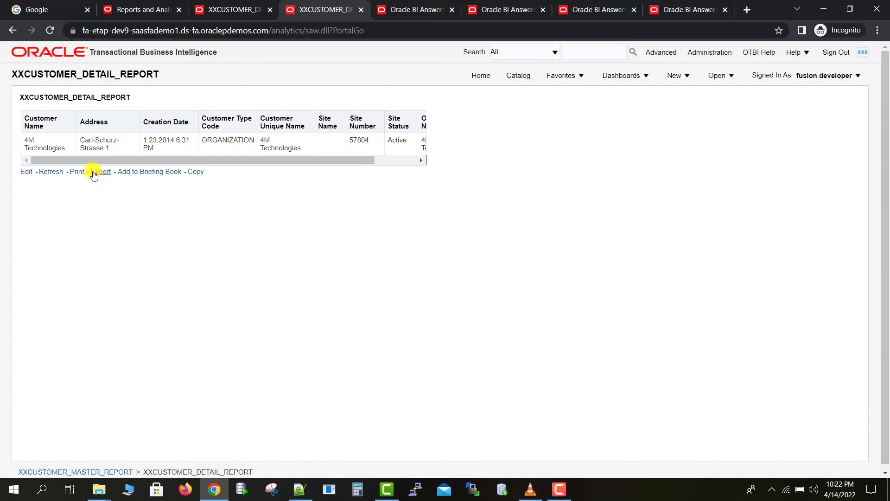
mouse_move(87, 162)
mouse_down()
mouse_move(162, 159)
mouse_move(74, 173)
mouse_up()
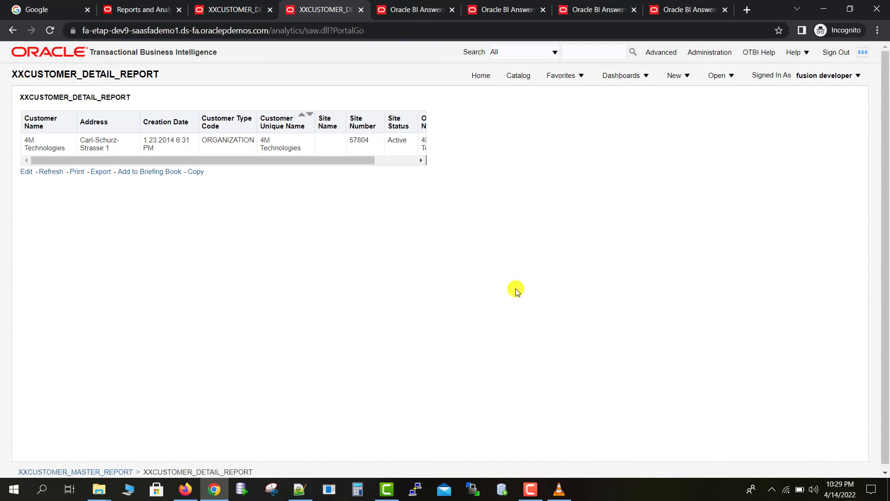
- Edit XXCUSTOMER_DETAIL_REPORT from the Catalog and add a Static Text view below its table
click(517, 76)
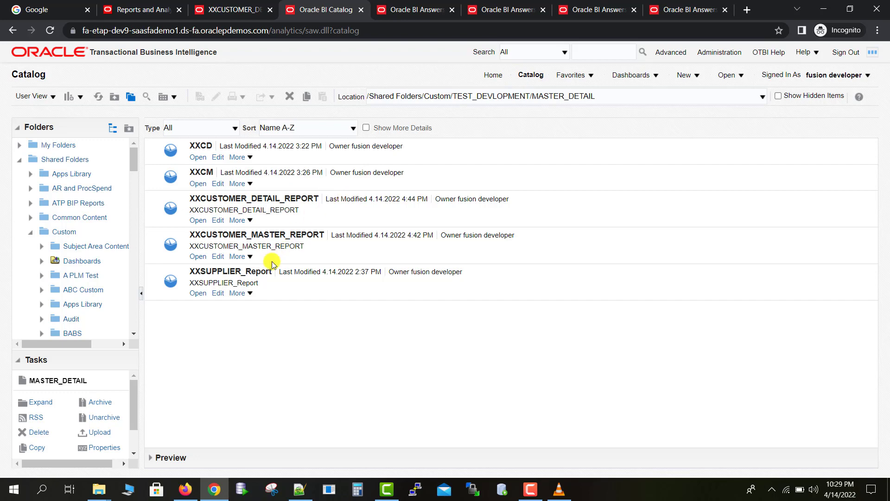
click(216, 222)
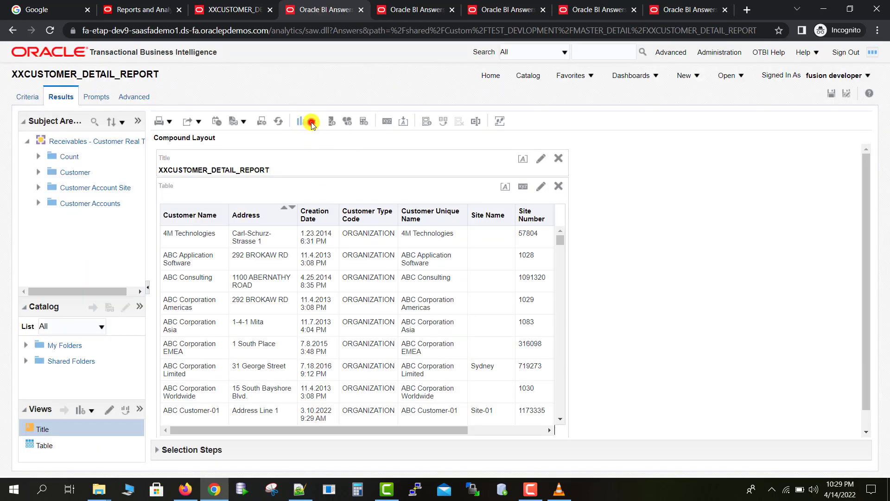
click(313, 123)
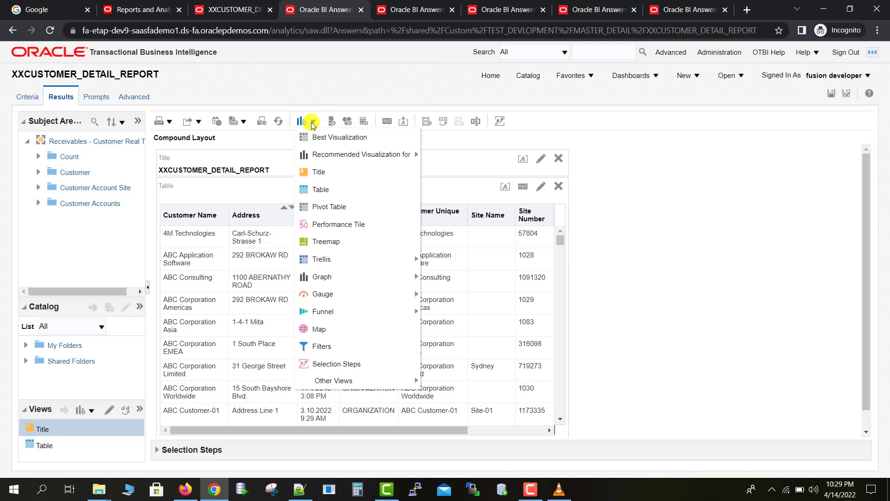
mouse_move(411, 380)
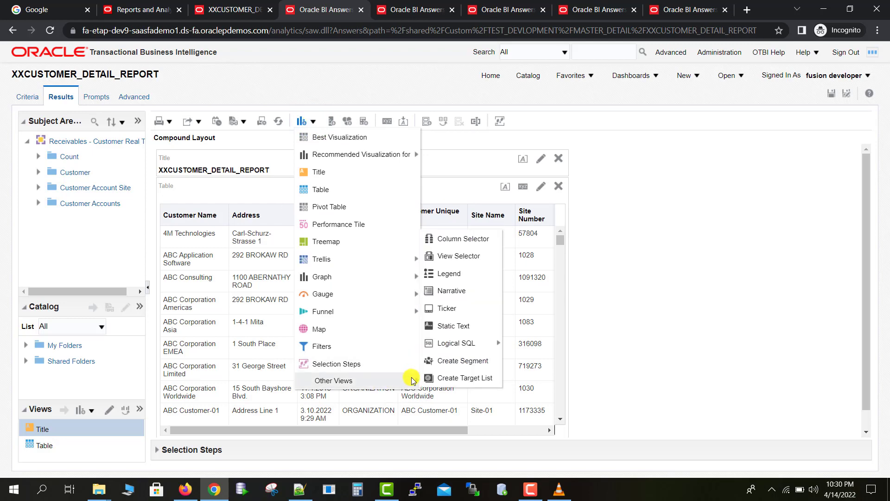
click(449, 327)
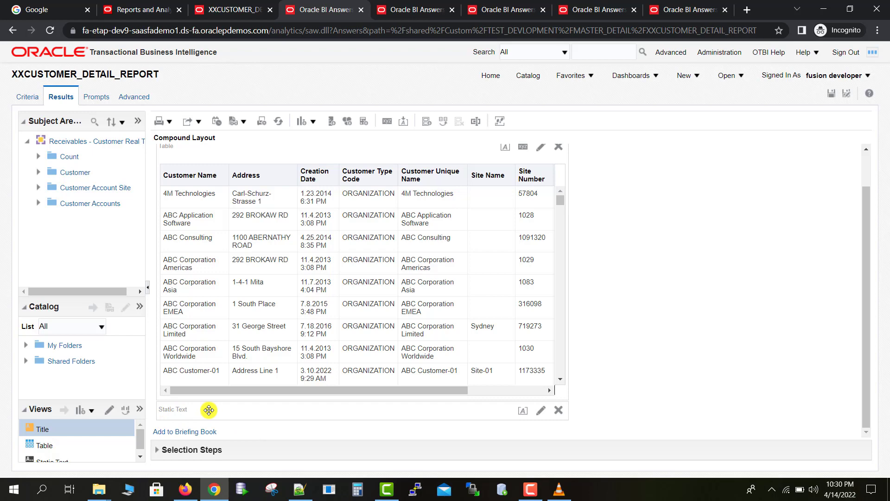
- Open the Static Text view's editor and bring up the Return button script in Notepad++
click(540, 412)
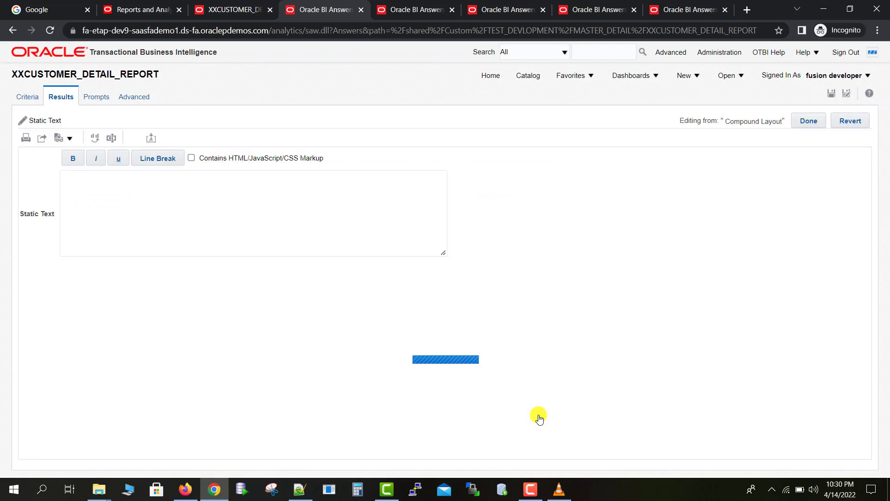
click(260, 216)
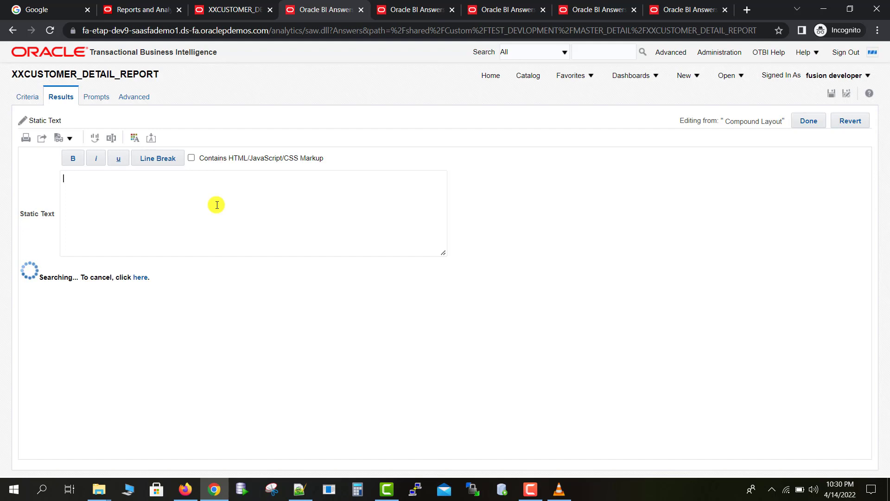
click(300, 489)
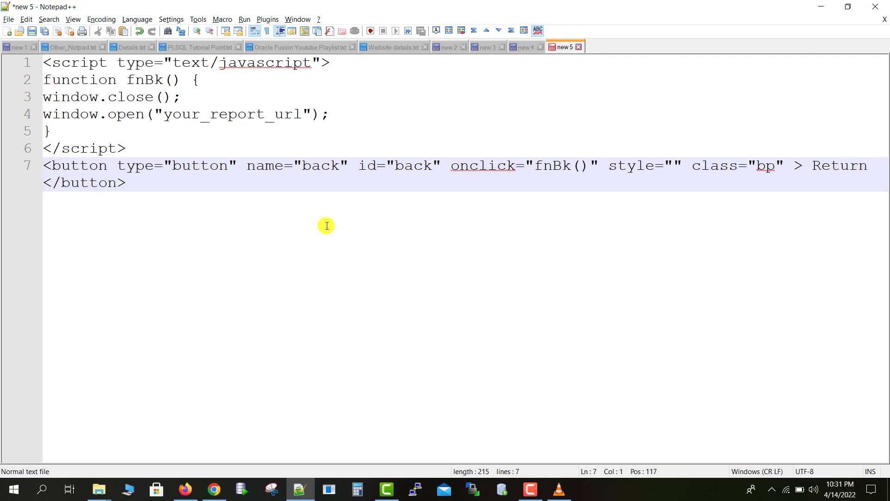
- Select the your_report_url placeholder on line 4 and go back to the OTBI catalog
drag(166, 114, 300, 110)
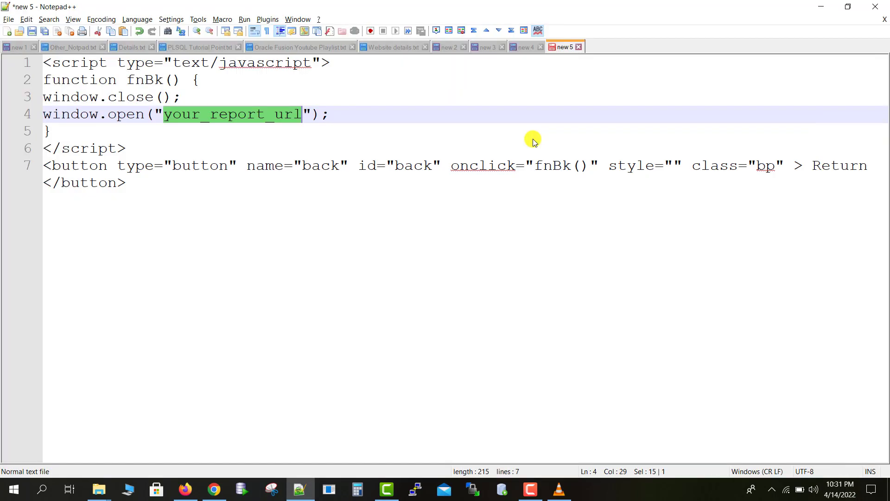
key(alt+Tab)
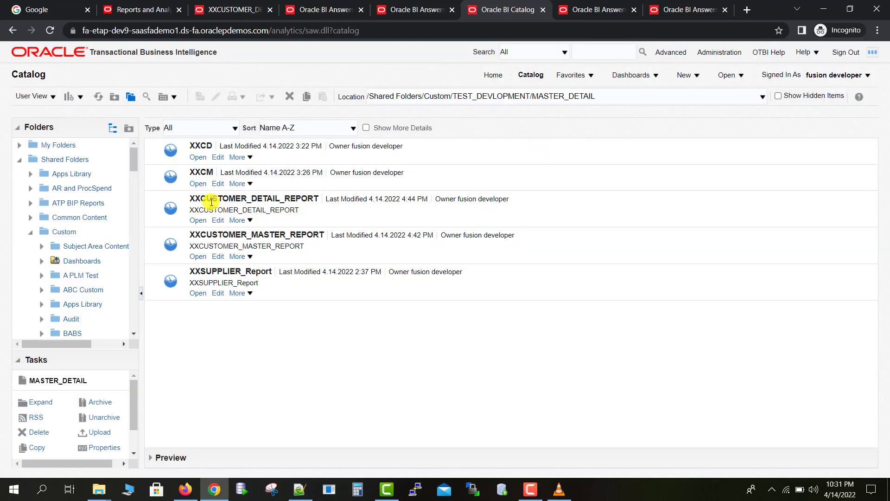
- Replace your_report_url with the XXCUSTOMER_MASTER_REPORT URL and copy the whole script
click(198, 258)
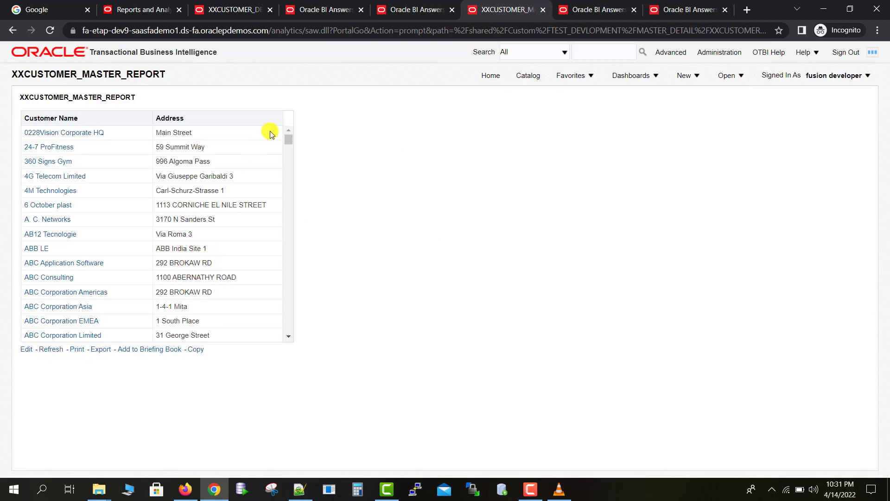
click(265, 28)
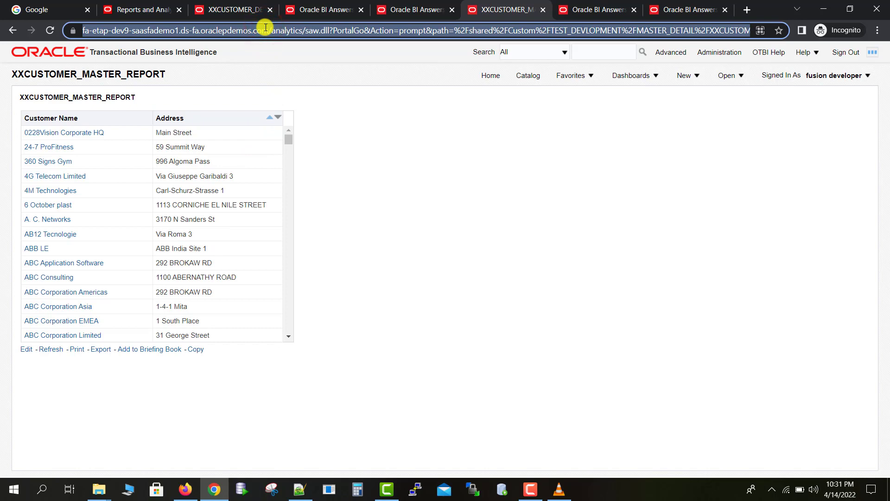
key(alt+Tab)
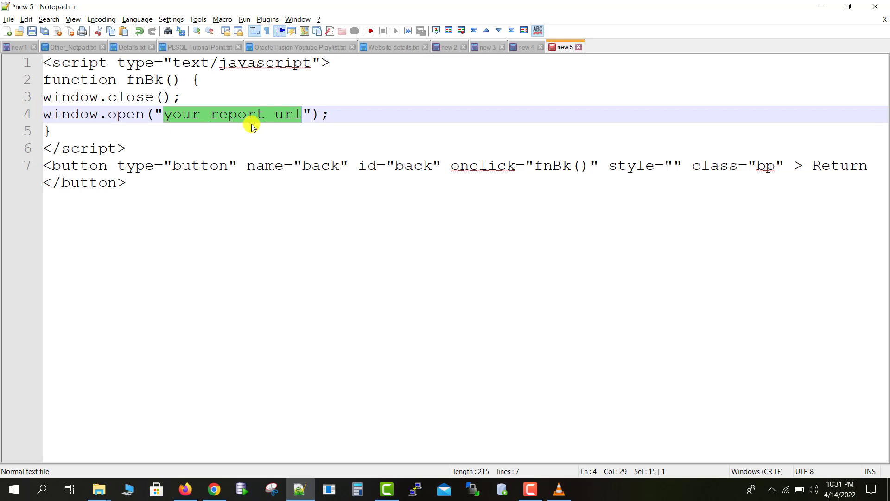
text(https://fa-etap-dev9-saasfademo1.ds-fa.oraclepdemos.com/analytics/saw.dll?PortalGo&Action=prompt&path=%2Fshared%2FCustom%2FTEST_DEVLOPMENT%2FMASTER_DETAIL%2FXXCUSTOMER_MASTER_REPORT)
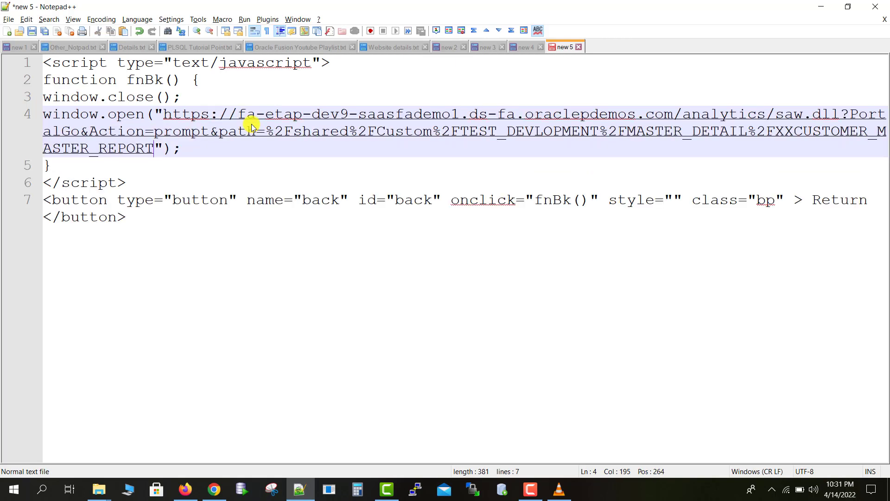
key(ctrl+a)
key(ctrl+c)
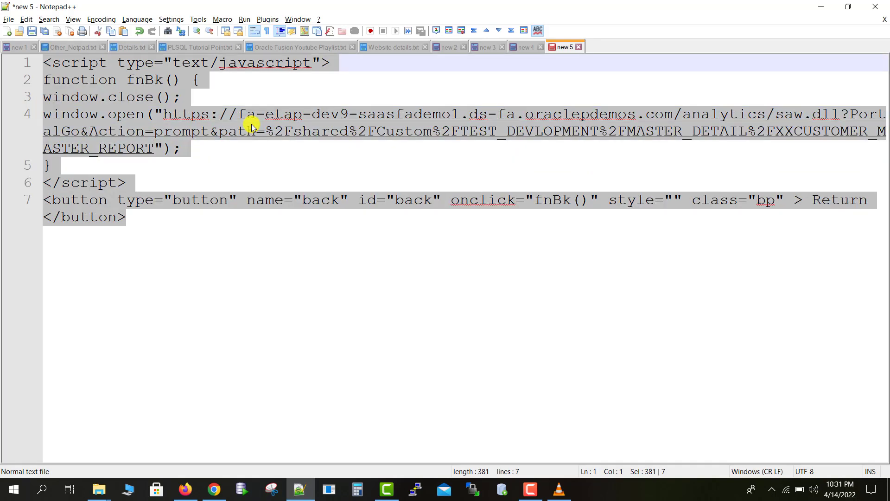
key(alt+Tab)
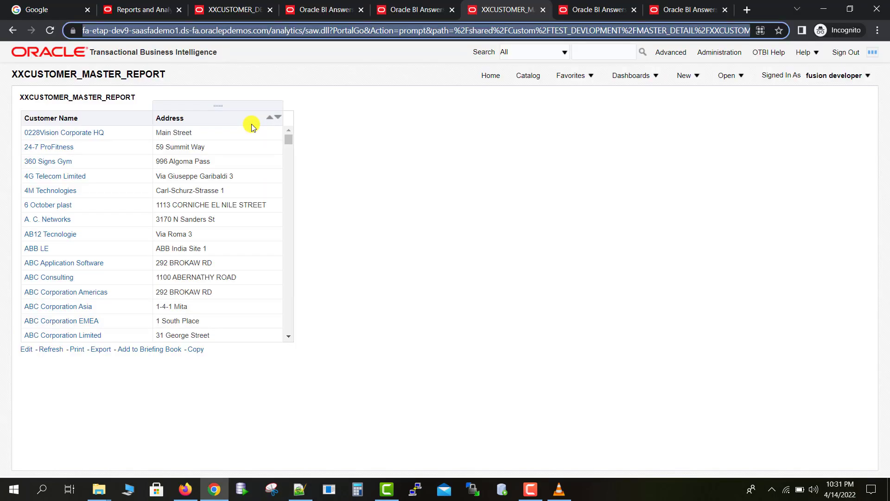
- Paste the Return button script into the Static Text view and treat it as HTML markup
click(432, 149)
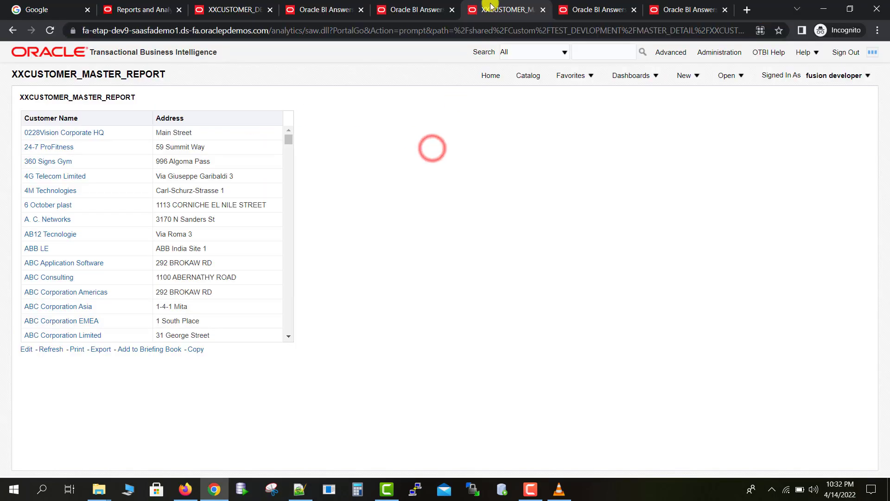
click(302, 5)
click(240, 220)
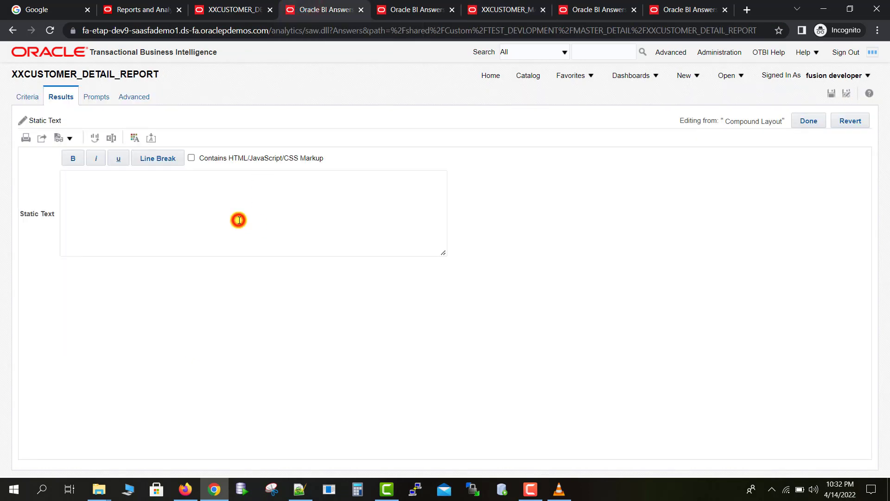
key(ctrl+v)
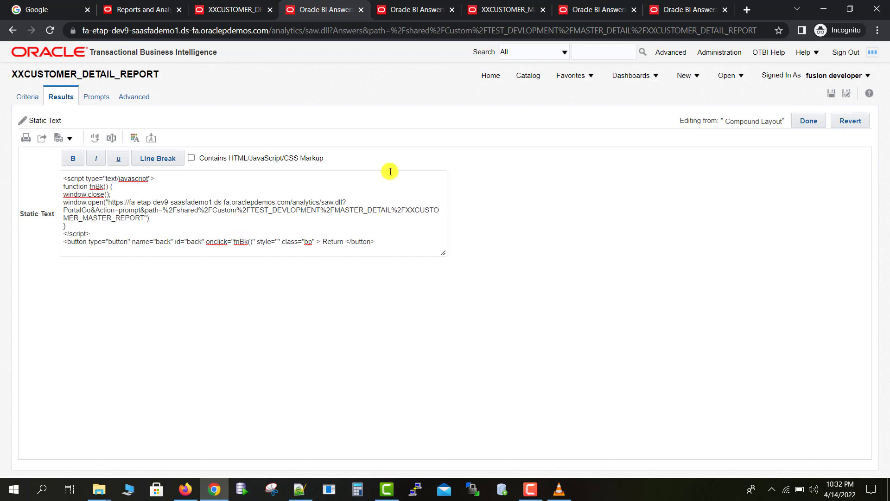
click(809, 121)
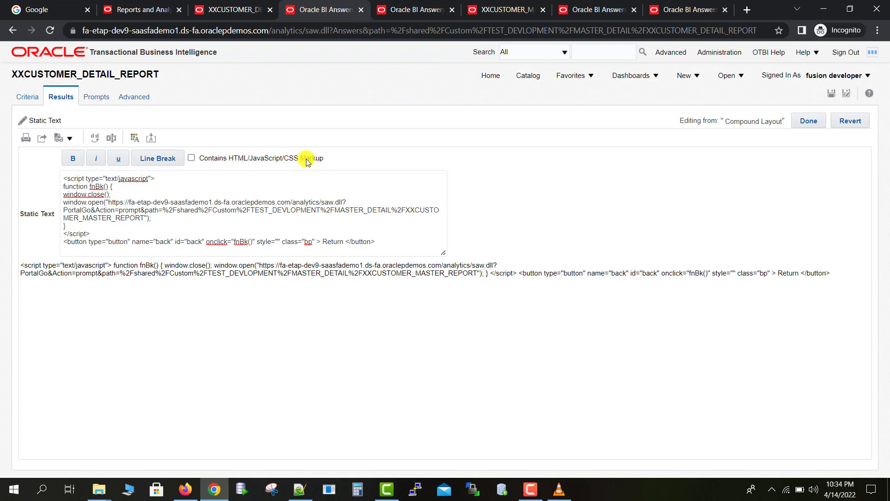
click(193, 162)
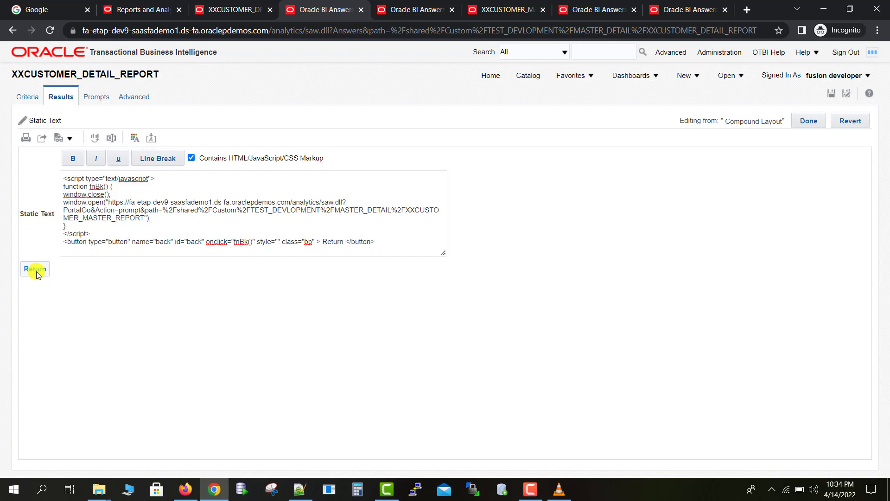
- Save XXCUSTOMER_DETAIL_REPORT with its Return button and switch to the master report tab
click(807, 121)
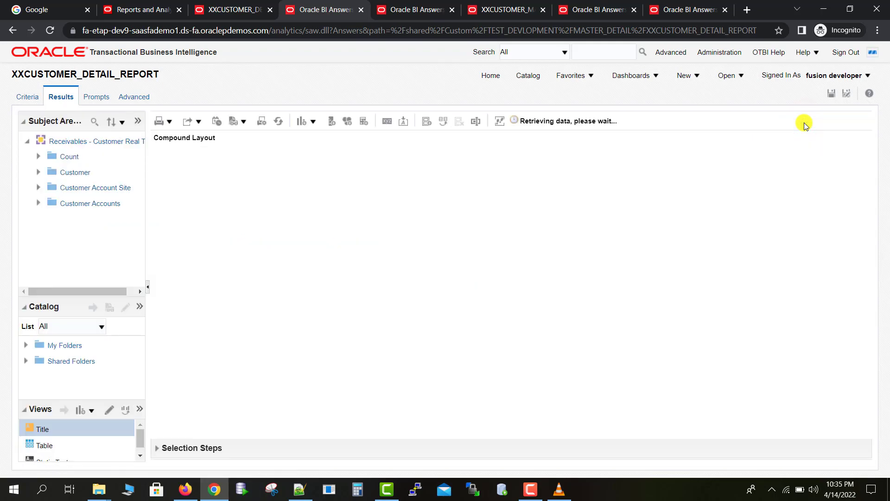
drag(864, 213, 868, 278)
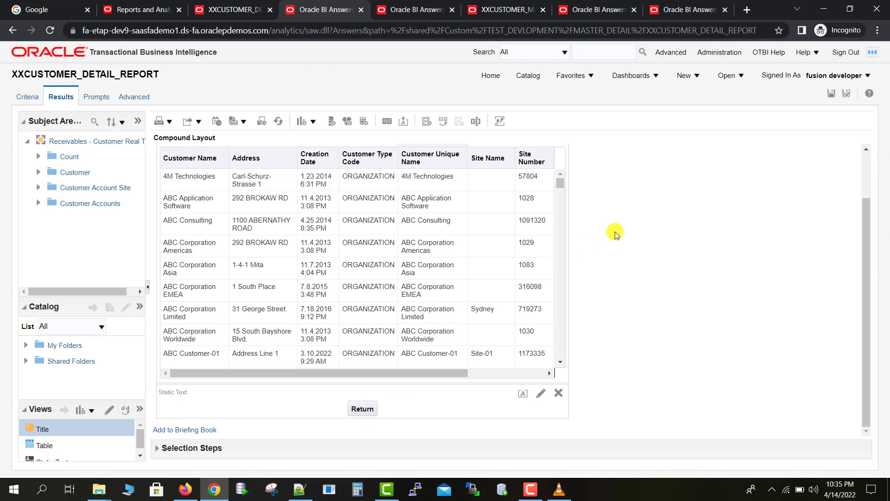
click(832, 97)
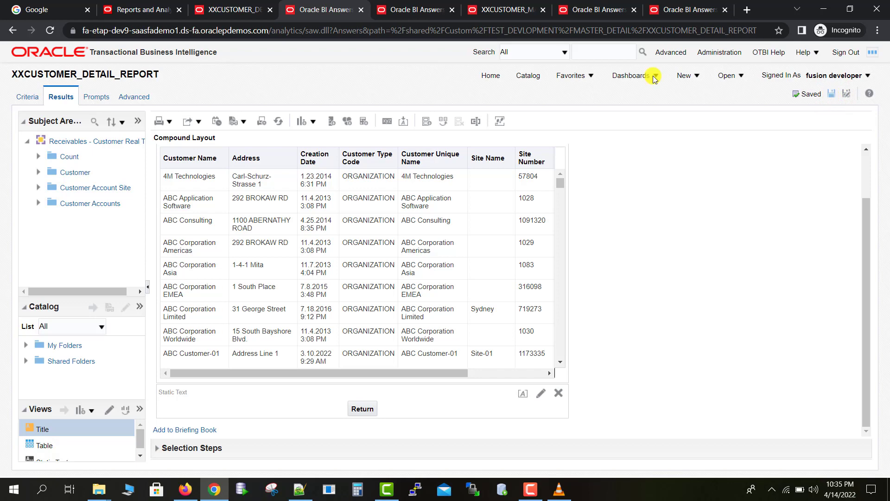
click(514, 5)
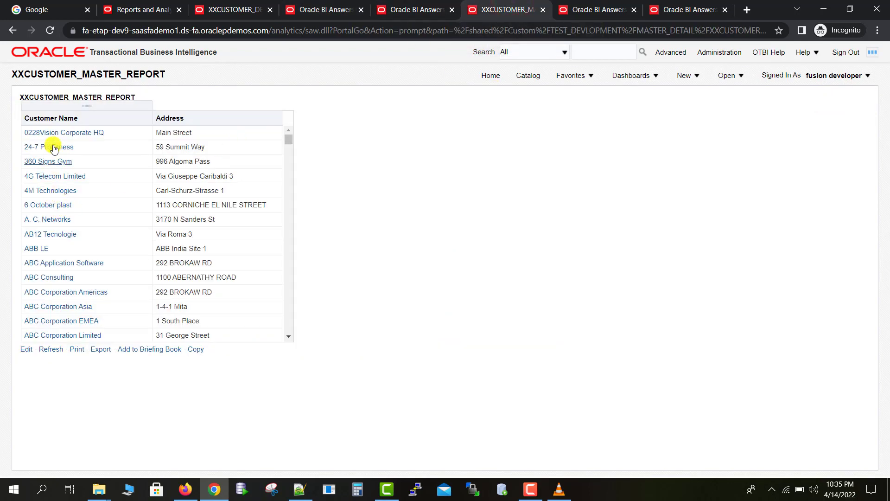
key(alt+Left)
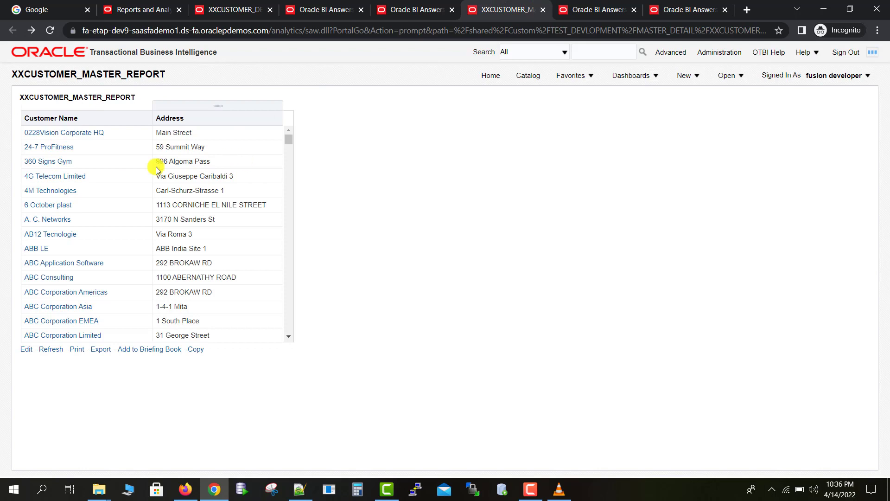
click(61, 192)
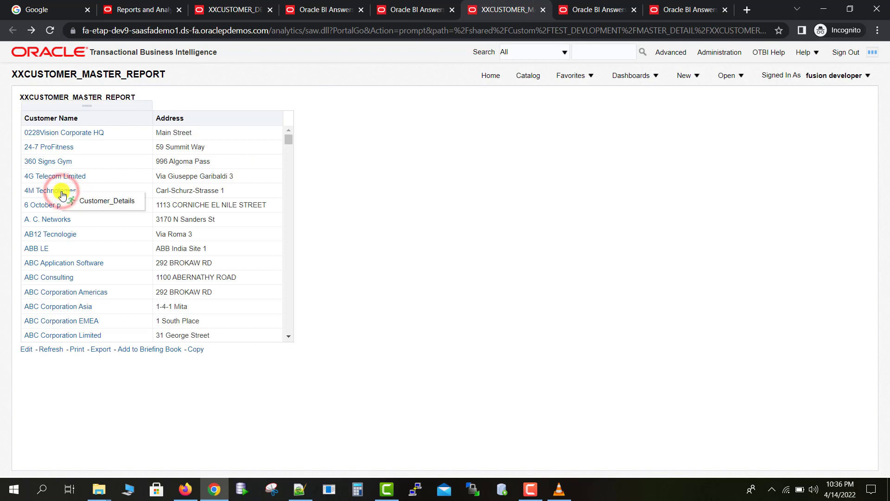
click(86, 203)
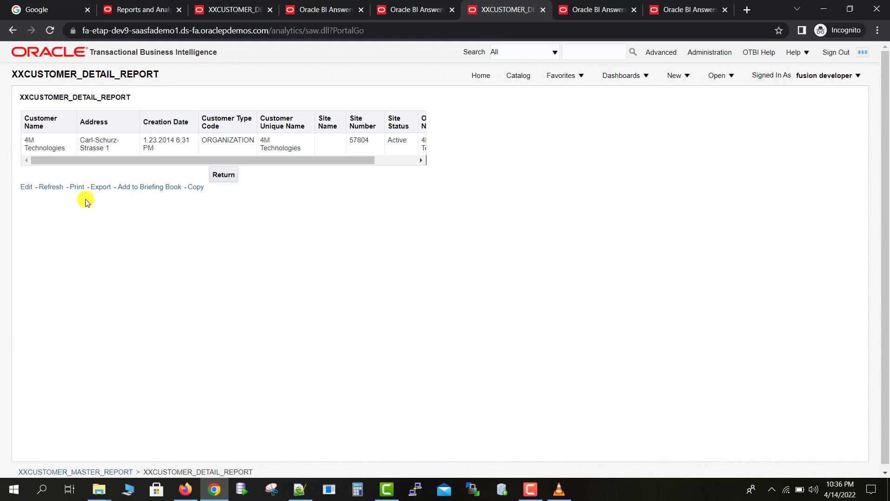
drag(110, 161, 73, 169)
click(230, 179)
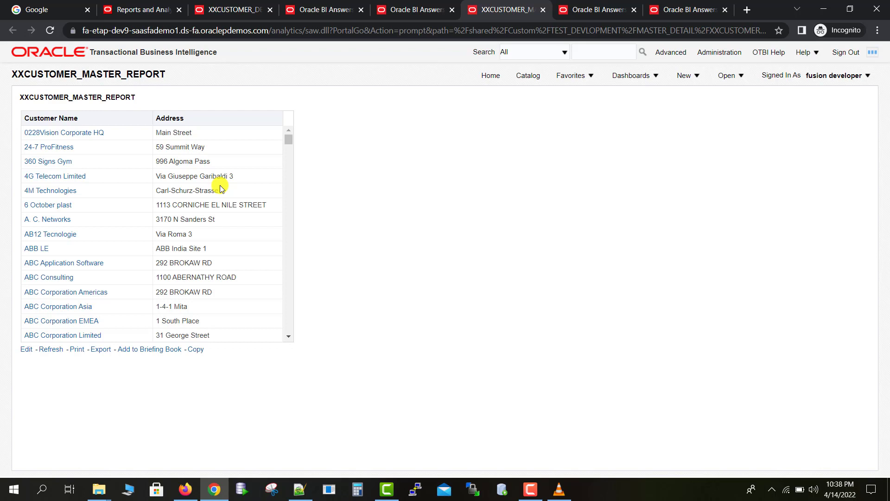
- Edit XXCUSTOMER_MASTER_REPORT from the Catalog's MASTER_DETAIL folder
click(529, 75)
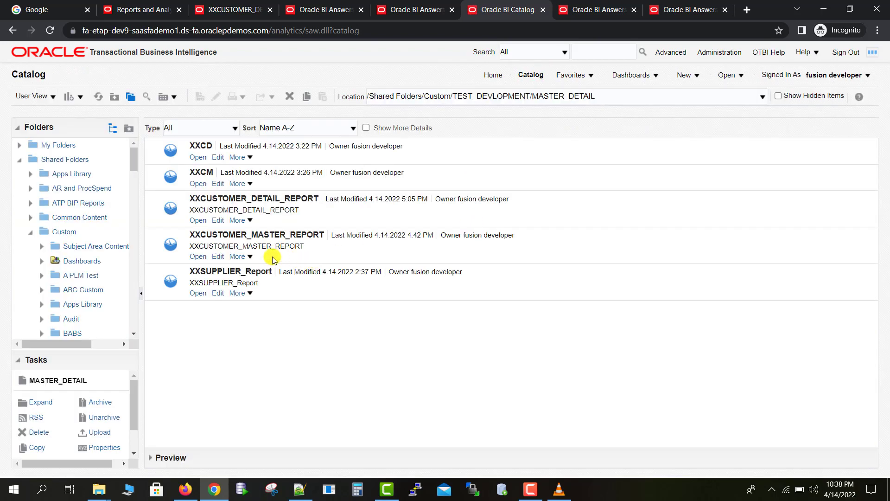
click(219, 257)
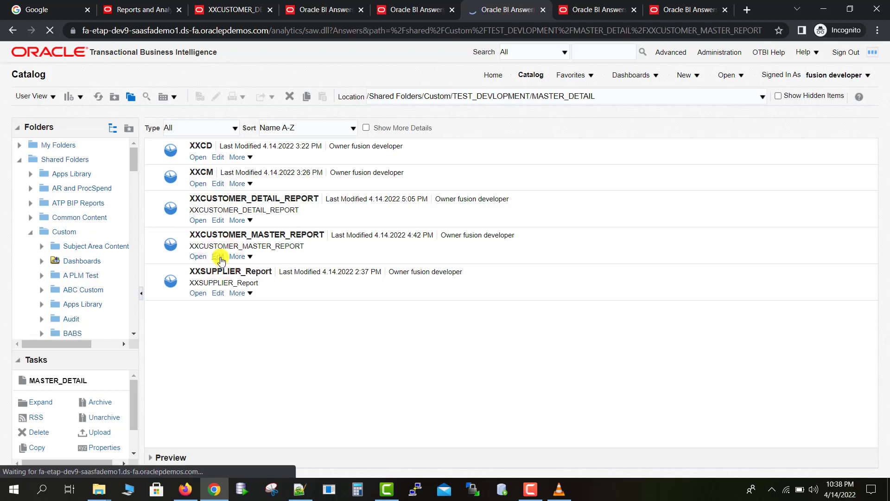
mouse_move(197, 216)
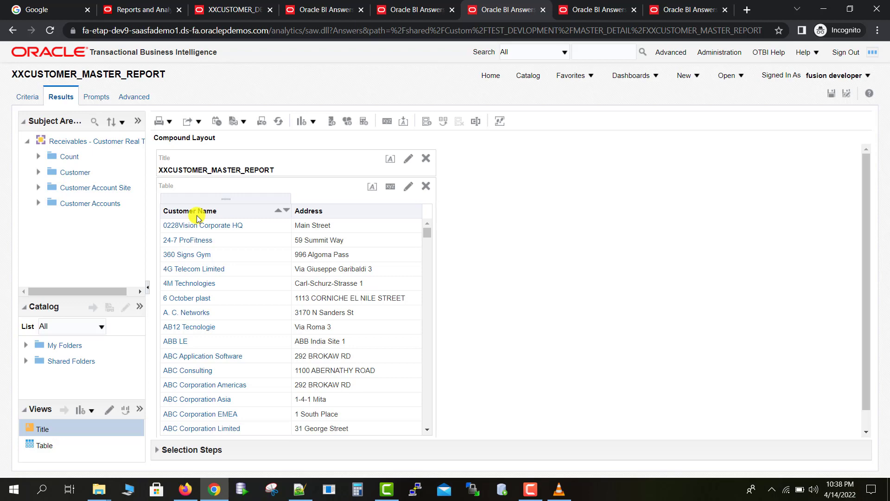
- Edit the Customer_Details action link in the Customer Name column's Interaction properties
click(34, 97)
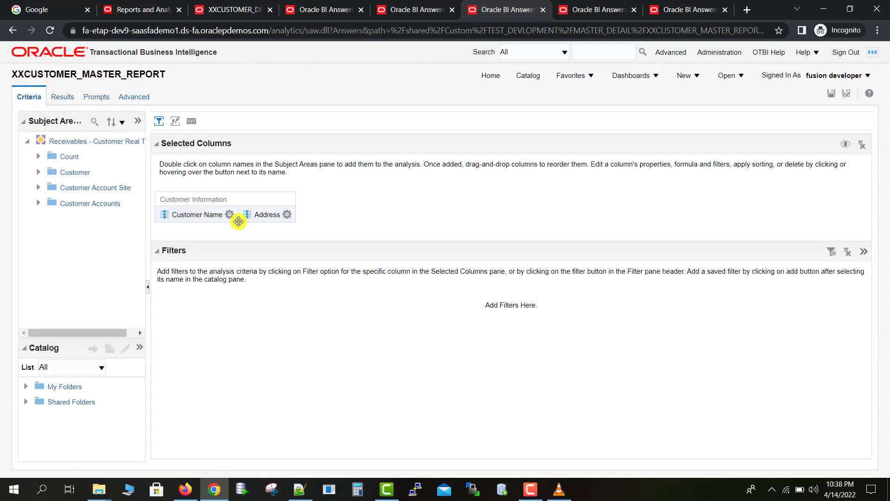
click(230, 214)
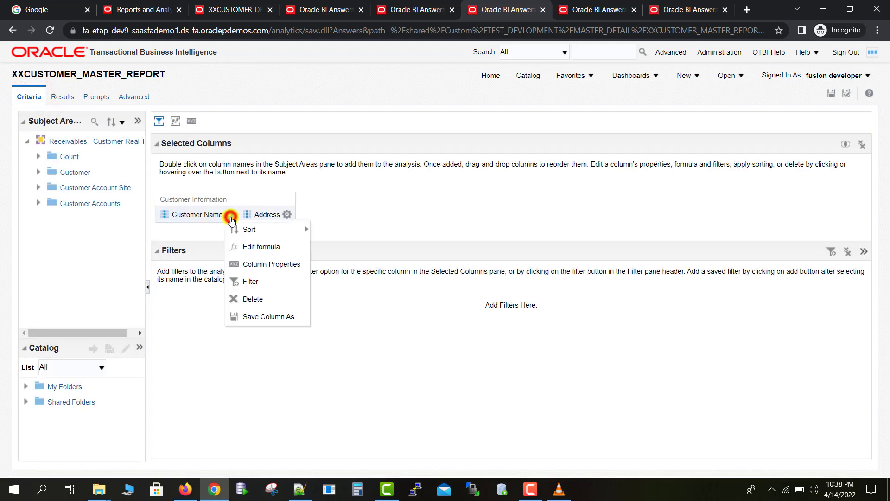
click(249, 265)
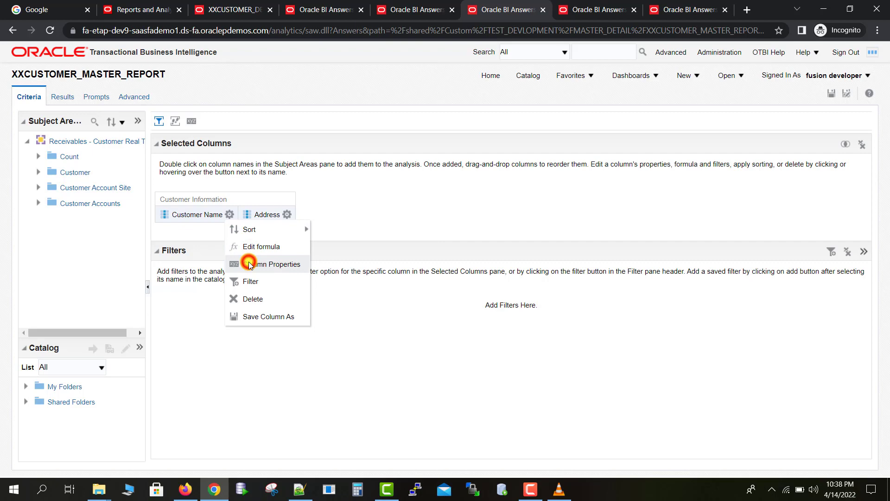
click(501, 108)
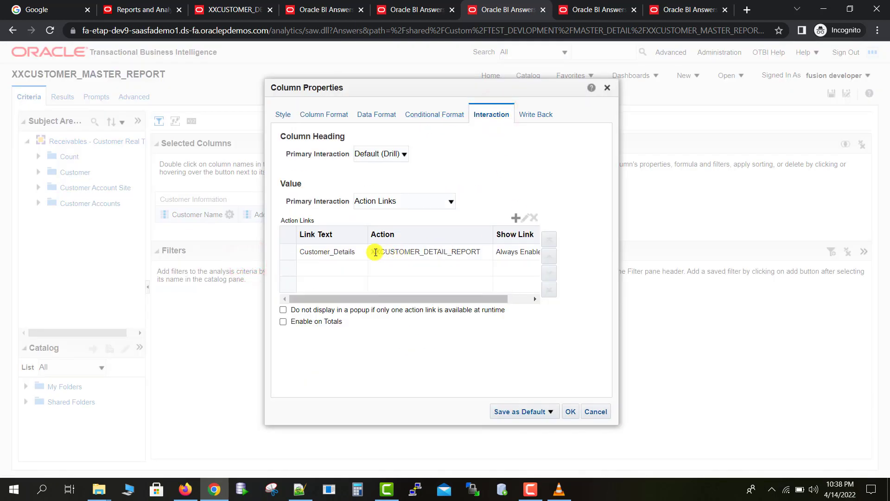
click(359, 254)
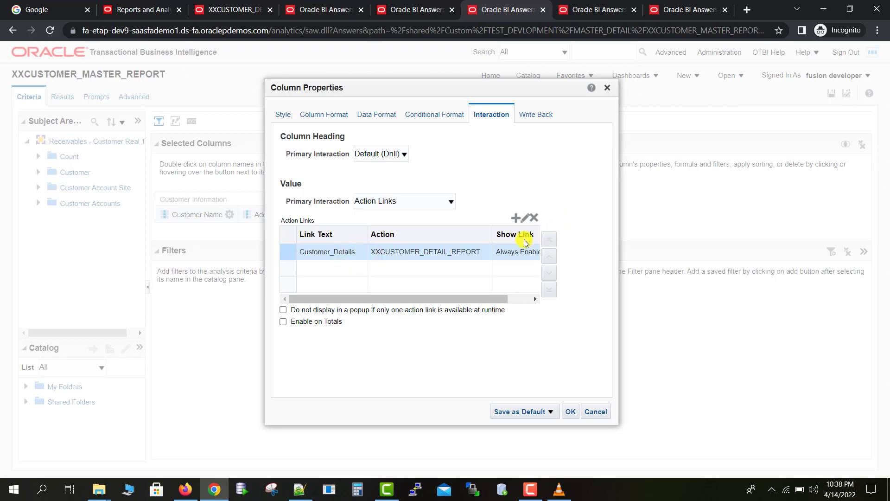
click(525, 219)
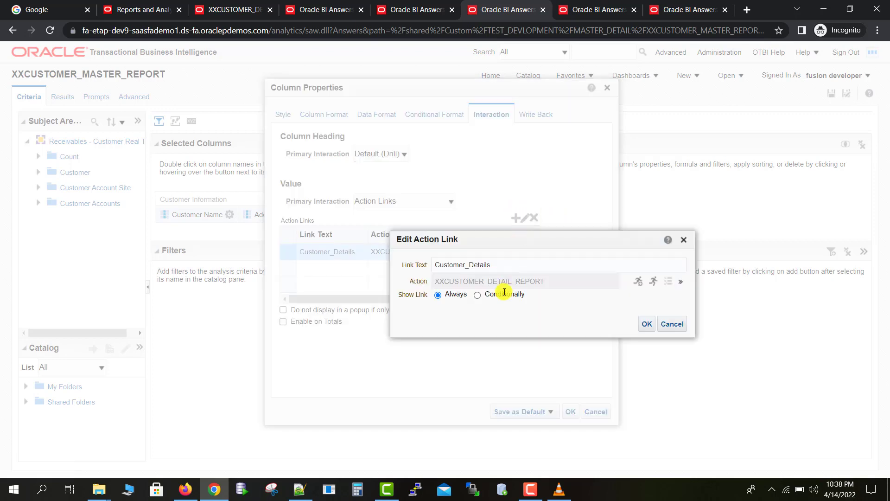
- Set the Customer_Details link to show Conditionally and start a Customer Name condition
click(477, 295)
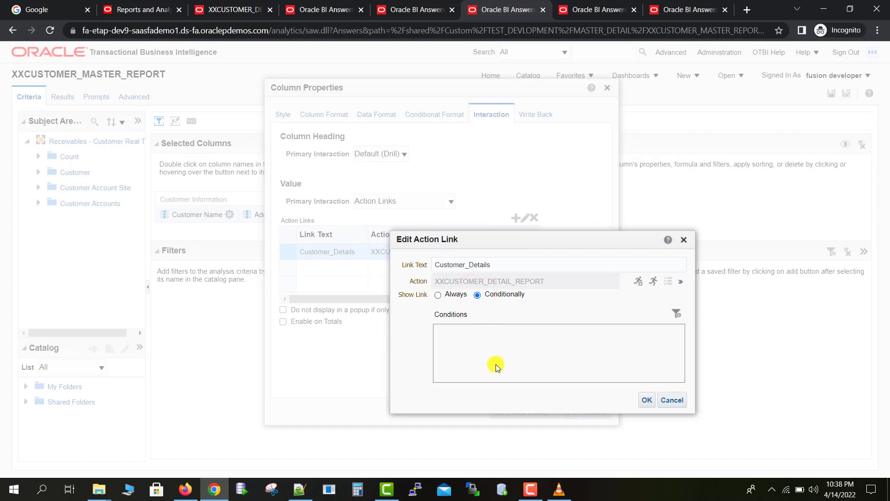
click(492, 348)
click(551, 336)
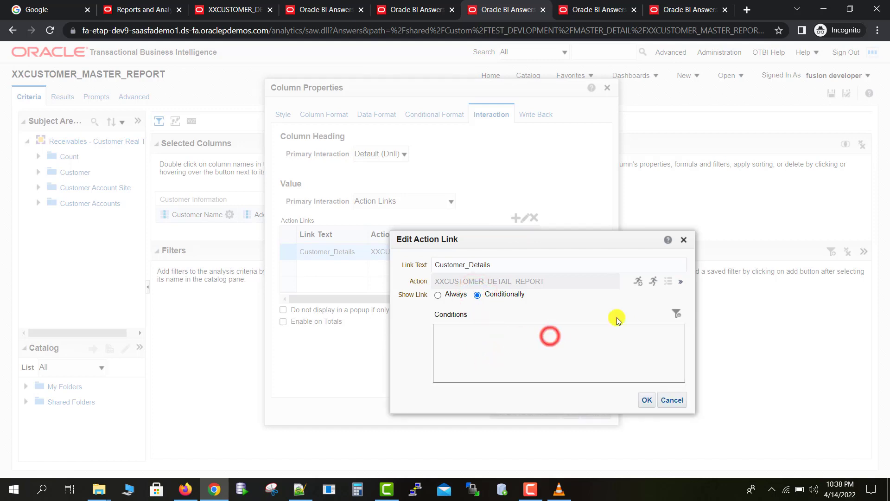
click(661, 354)
click(679, 312)
click(608, 357)
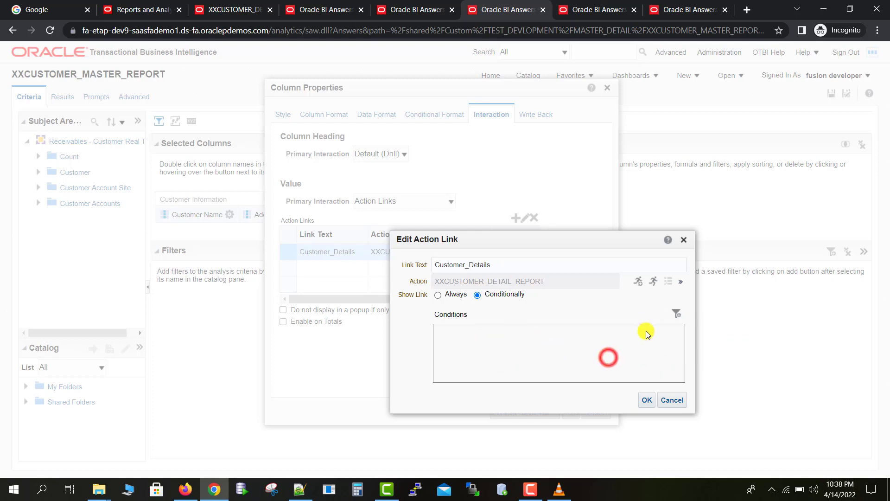
click(677, 314)
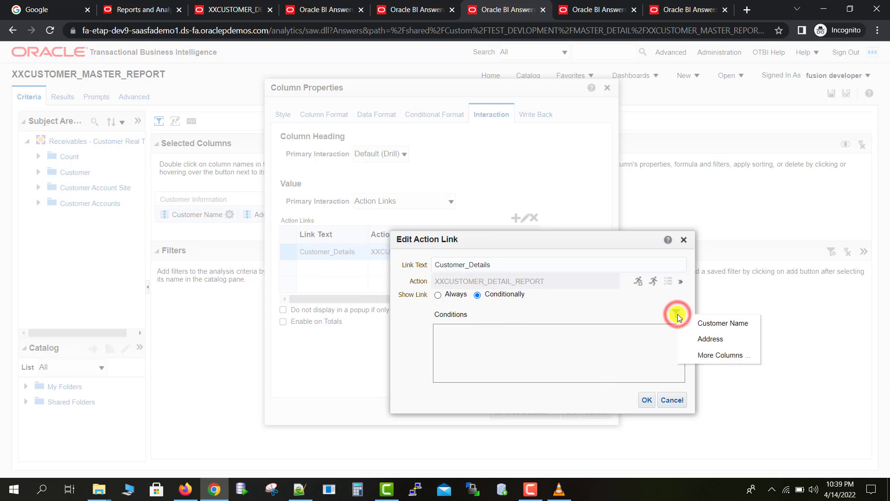
click(711, 327)
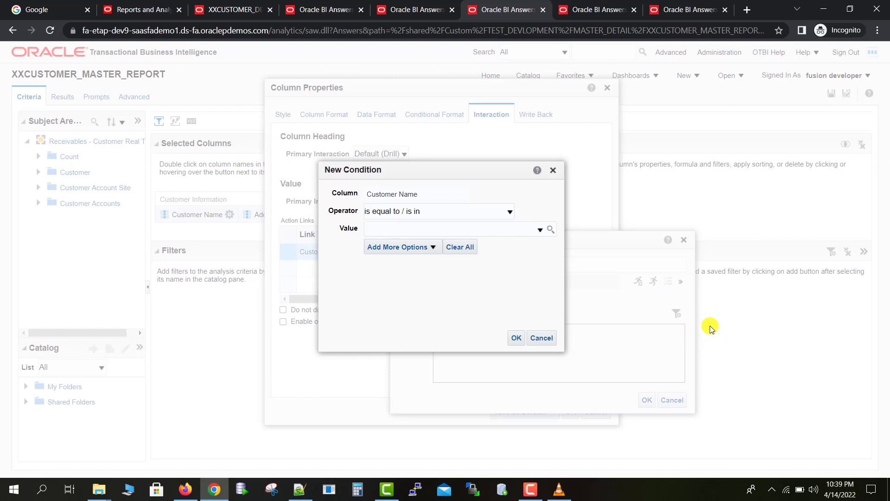
- Discard the new condition, set Show Link back to Always, and confirm both dialogs
click(556, 170)
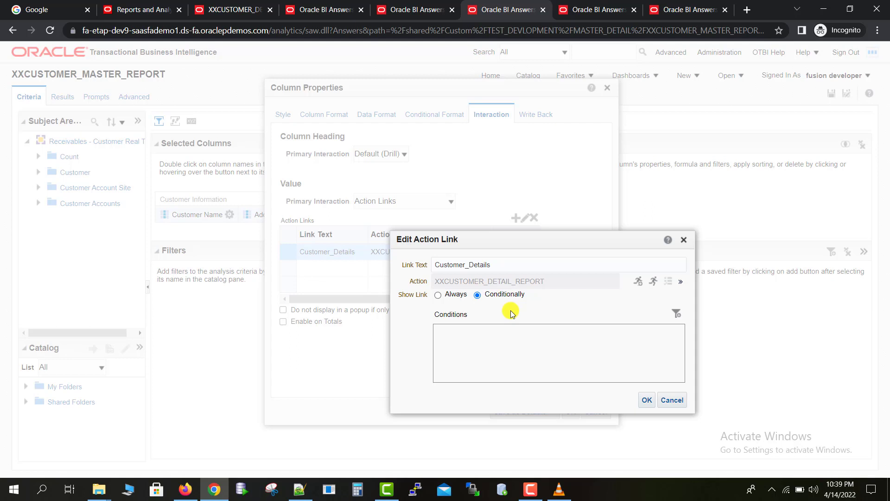
click(438, 295)
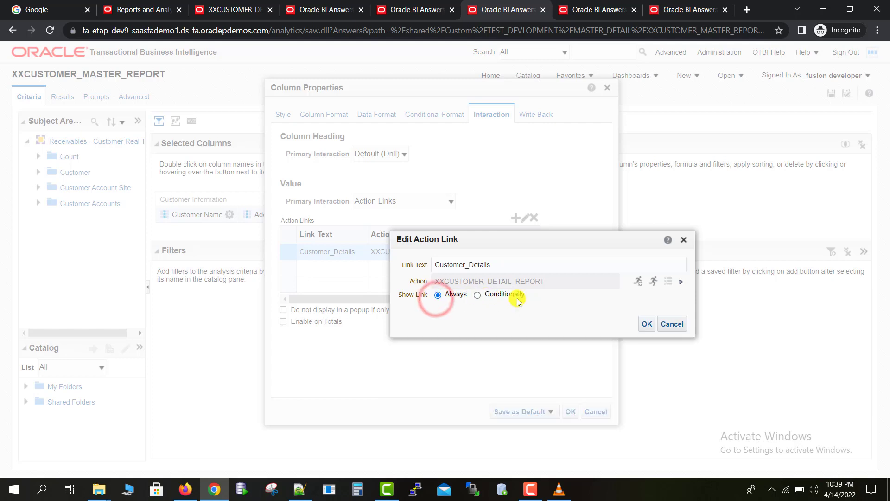
click(647, 325)
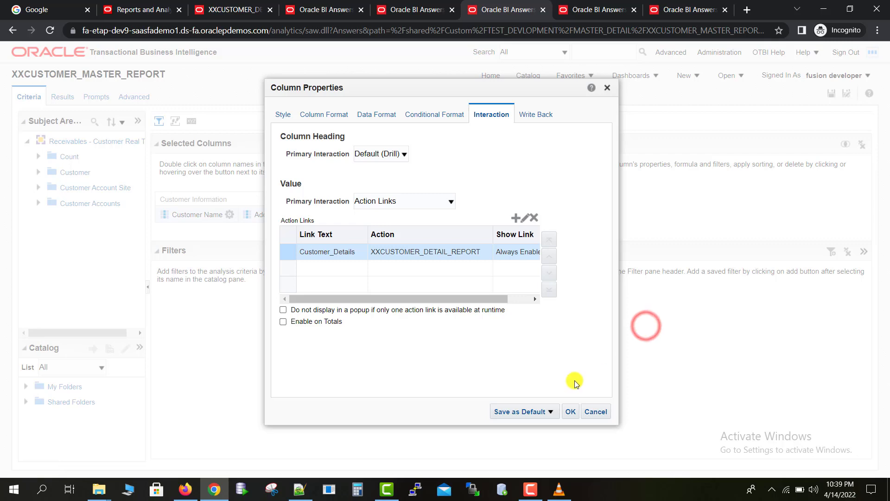
click(573, 412)
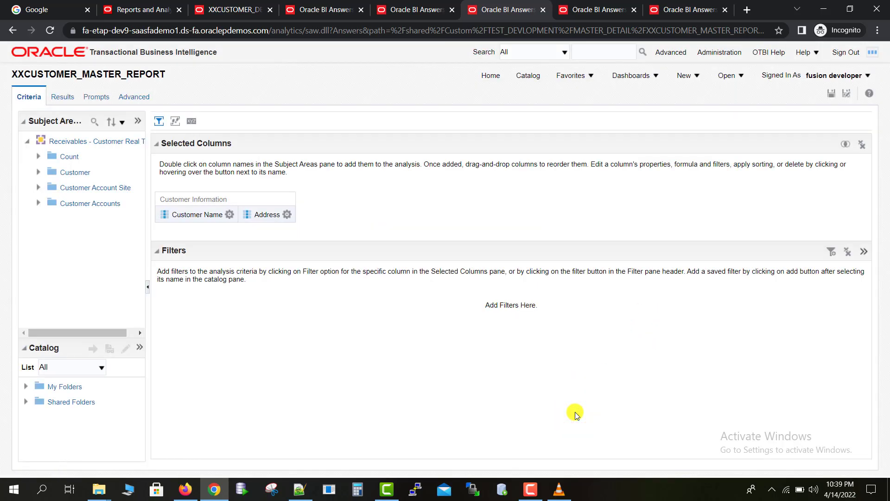